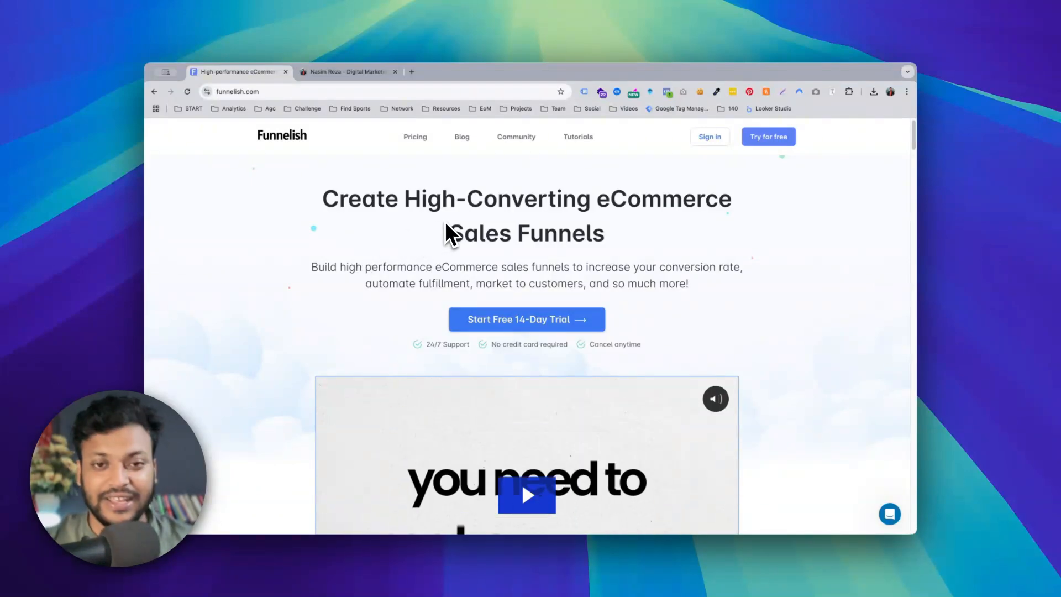
{"action": "scroll", "coordinate": [450, 235], "scroll_direction": "down", "scroll_amount": 1}
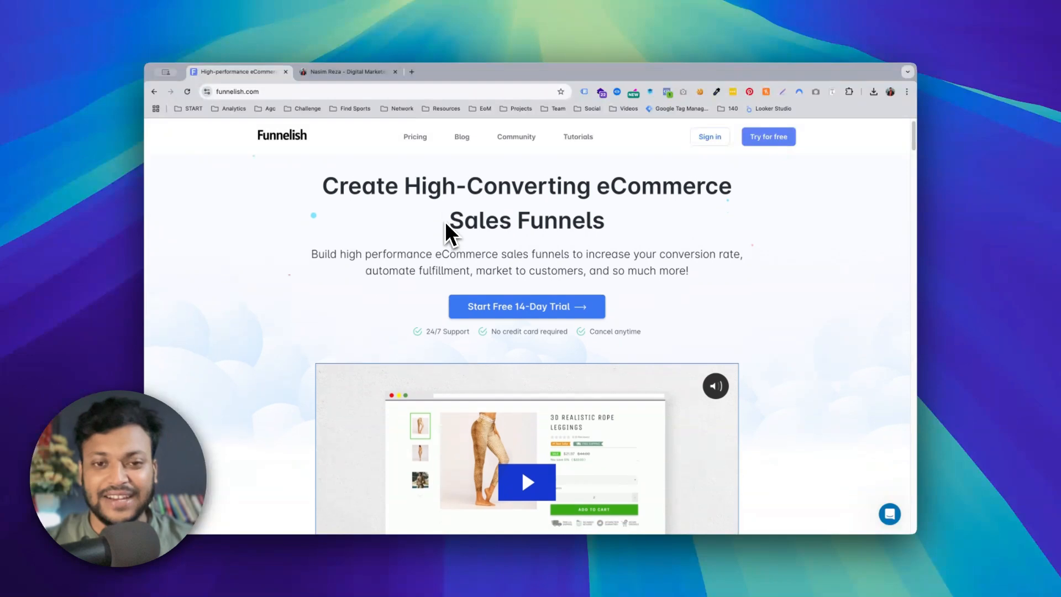
{"action": "scroll", "coordinate": [445, 222], "scroll_direction": "down", "scroll_amount": 1}
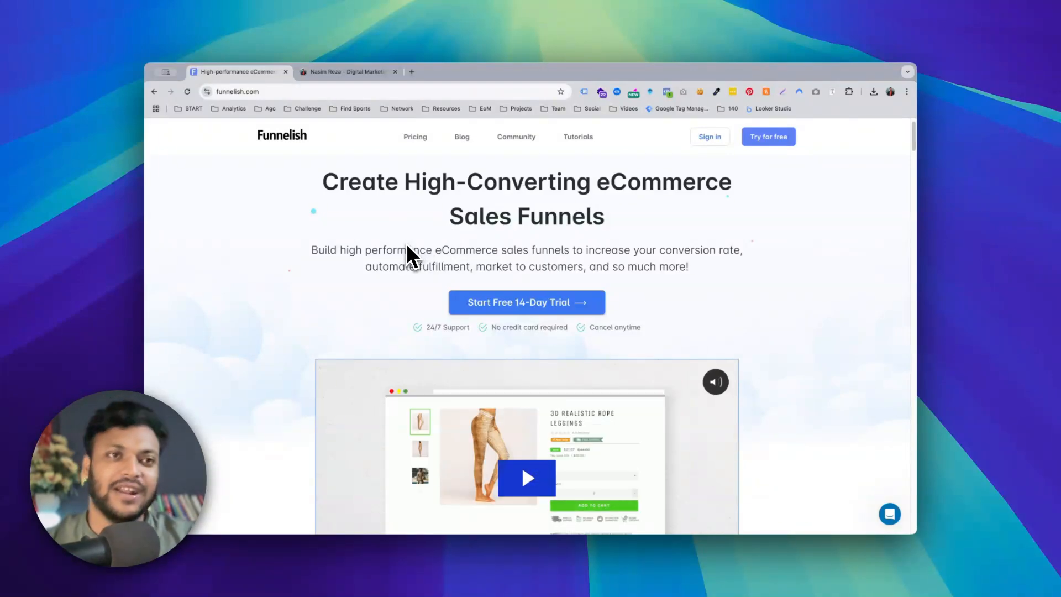
{"action": "scroll", "coordinate": [408, 249], "scroll_direction": "down", "scroll_amount": 2}
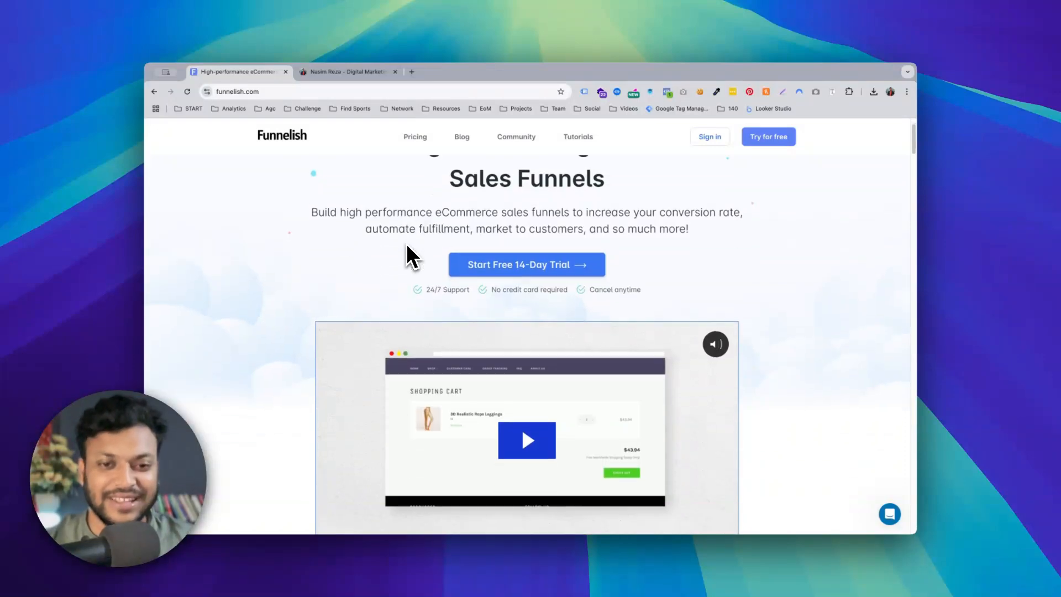
{"action": "scroll", "coordinate": [407, 247], "scroll_direction": "down", "scroll_amount": 2}
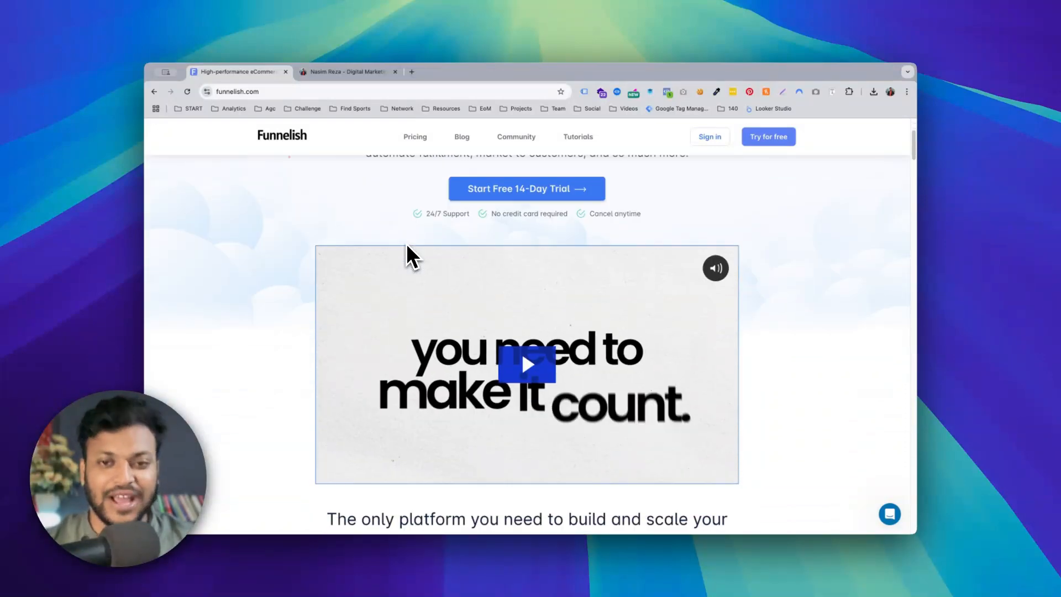
{"action": "scroll", "coordinate": [407, 247], "scroll_direction": "up", "scroll_amount": 5}
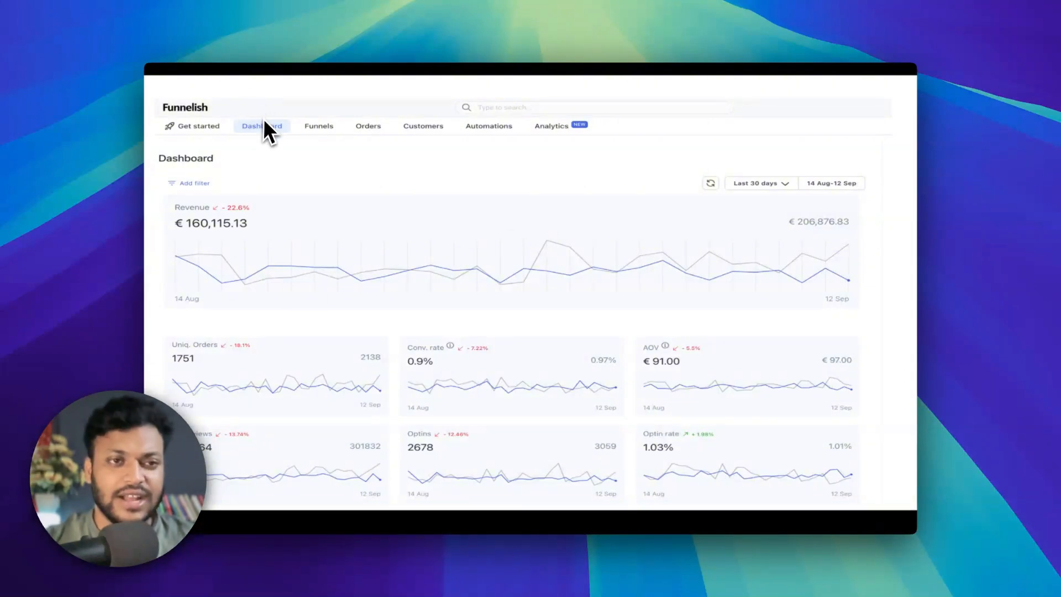
Go to the Funnels section and open the settings of the funnel that contains the Checkout and Thank you page steps.
{"action": "left_click", "coordinate": [314, 128]}
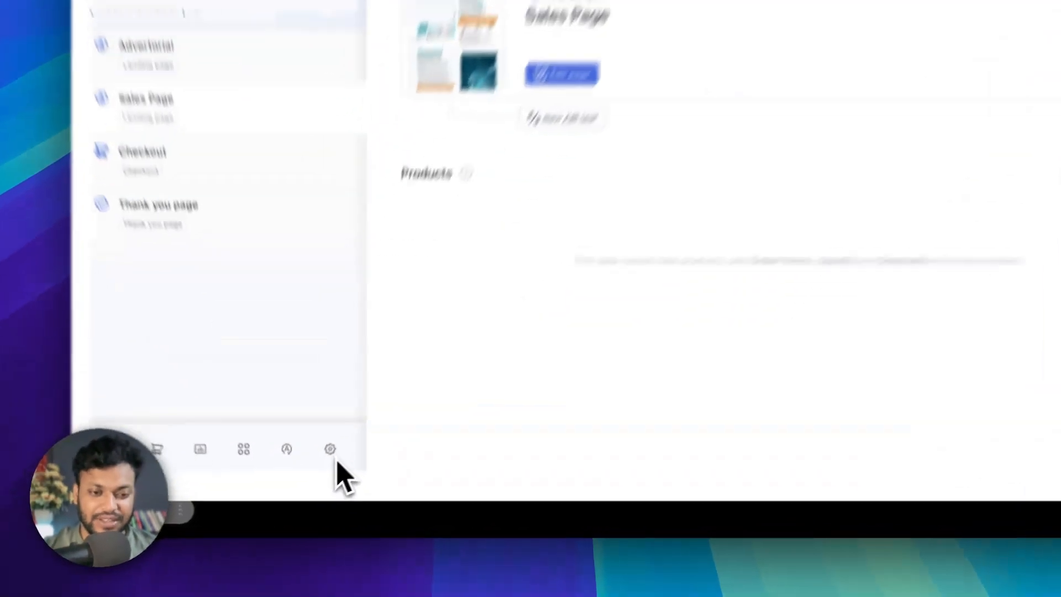
{"action": "left_click", "coordinate": [345, 428]}
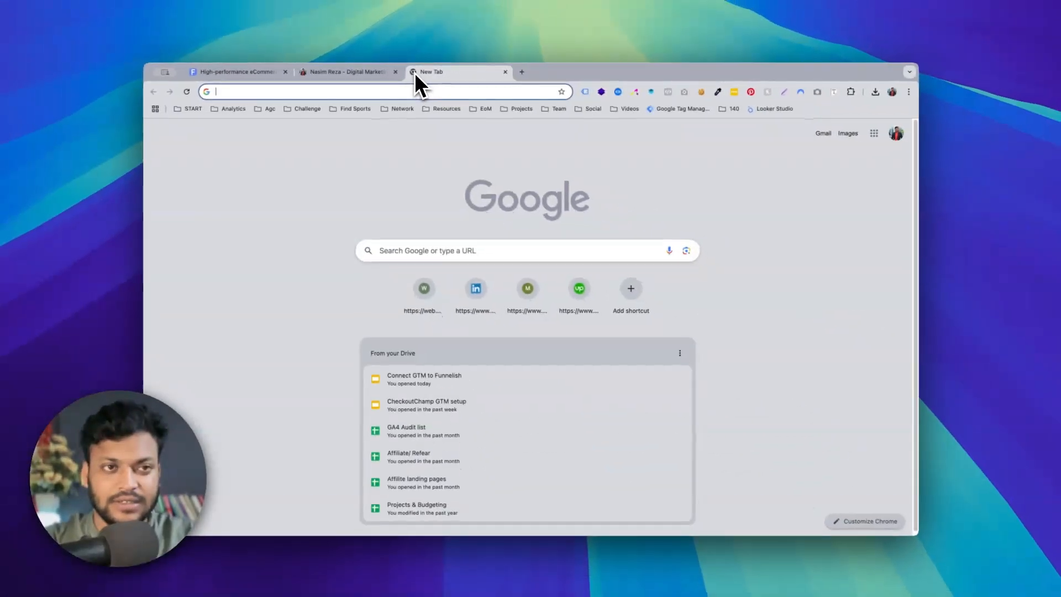
{"action": "key", "text": "super+v"}
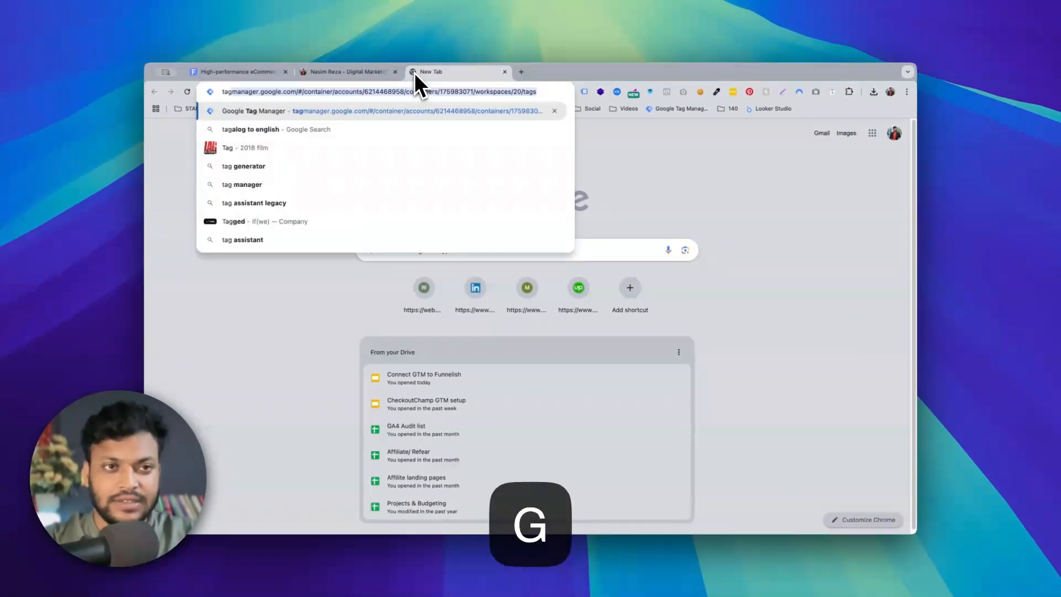
{"action": "key", "text": "Return"}
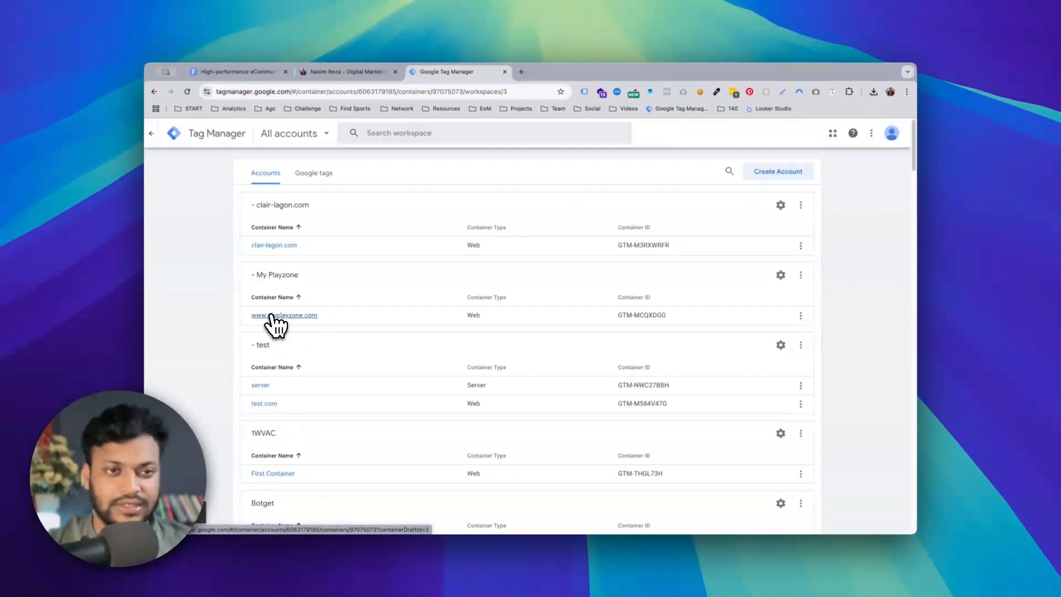
{"action": "left_click", "coordinate": [272, 315]}
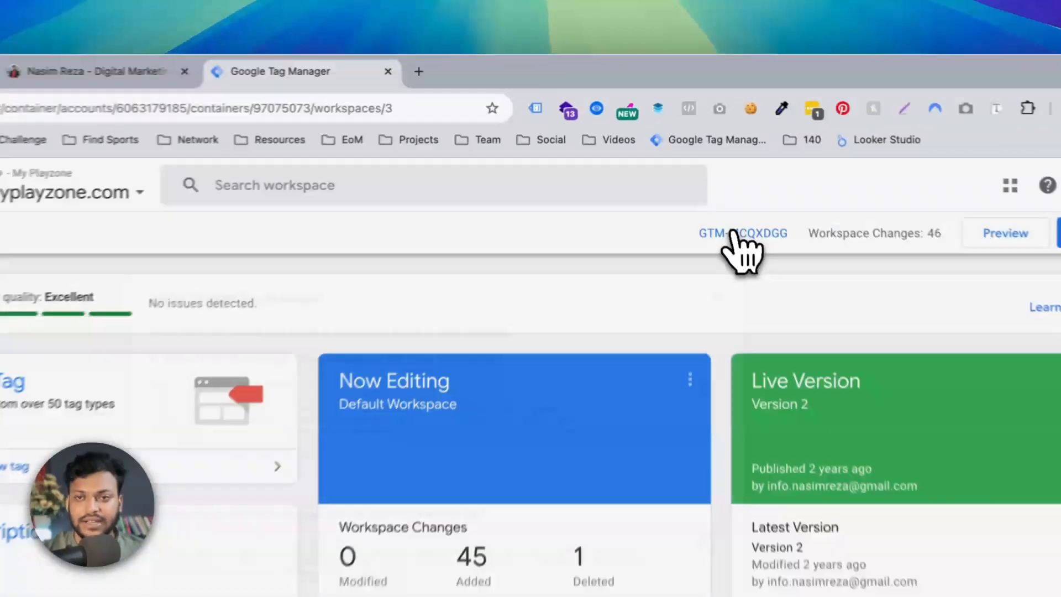
Display the container's Google Tag Manager install code, copy the head snippet and close the install dialog.
{"action": "left_click", "coordinate": [685, 160]}
{"action": "left_click", "coordinate": [721, 310]}
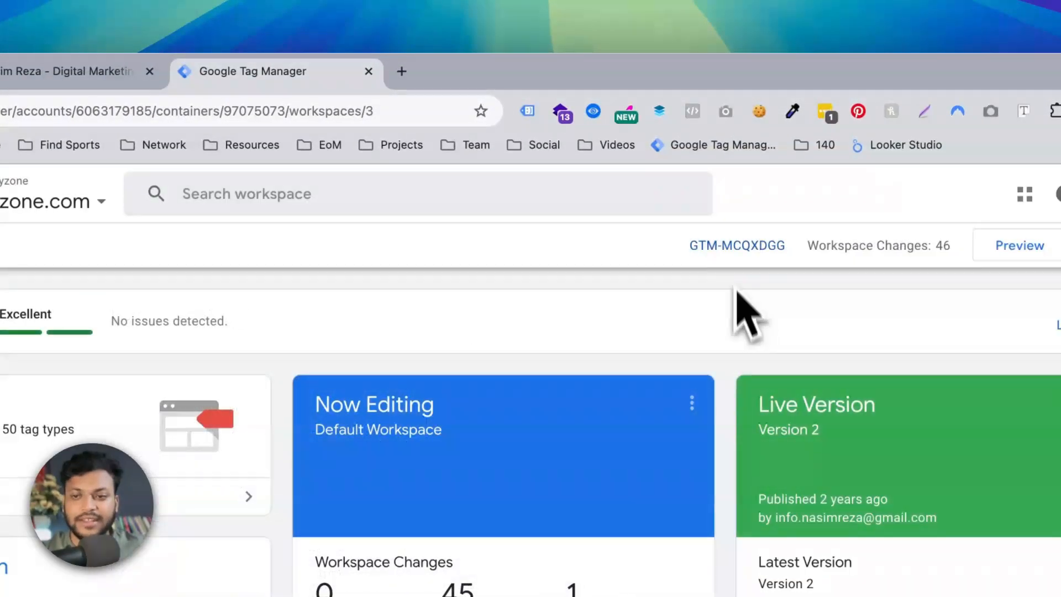
{"action": "left_click", "coordinate": [715, 246]}
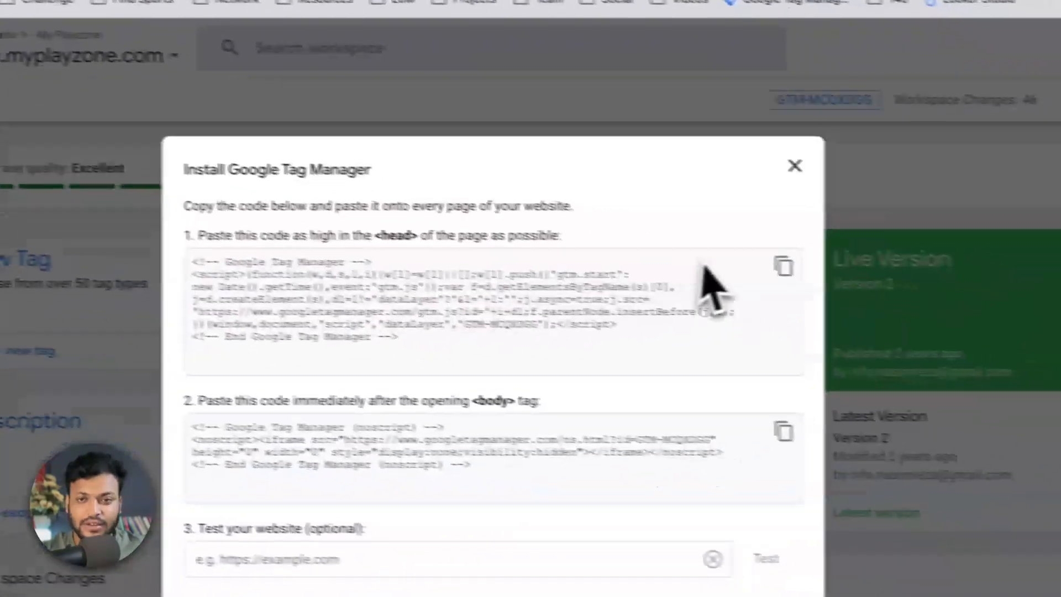
{"action": "left_click", "coordinate": [783, 266]}
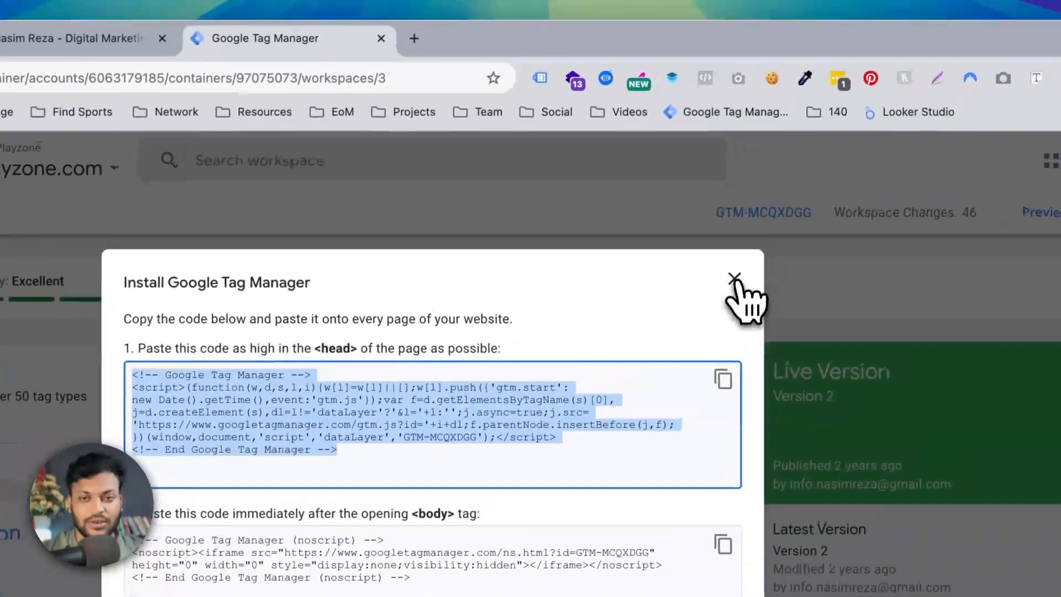
{"action": "left_click", "coordinate": [774, 203]}
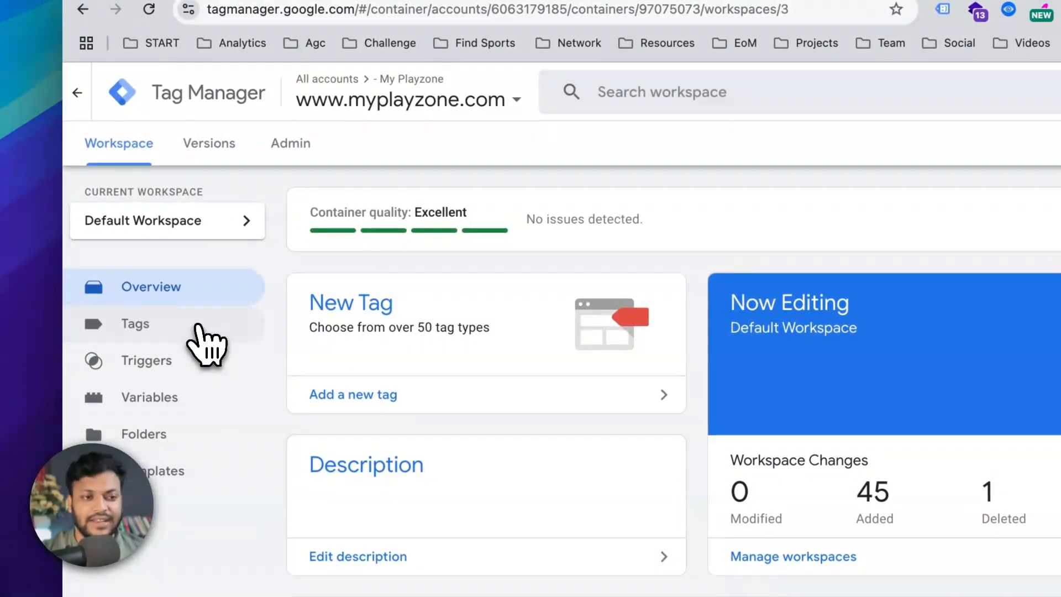
Start a new tag in the container, browse the available tag types and close the list without choosing one.
{"action": "left_click", "coordinate": [185, 334]}
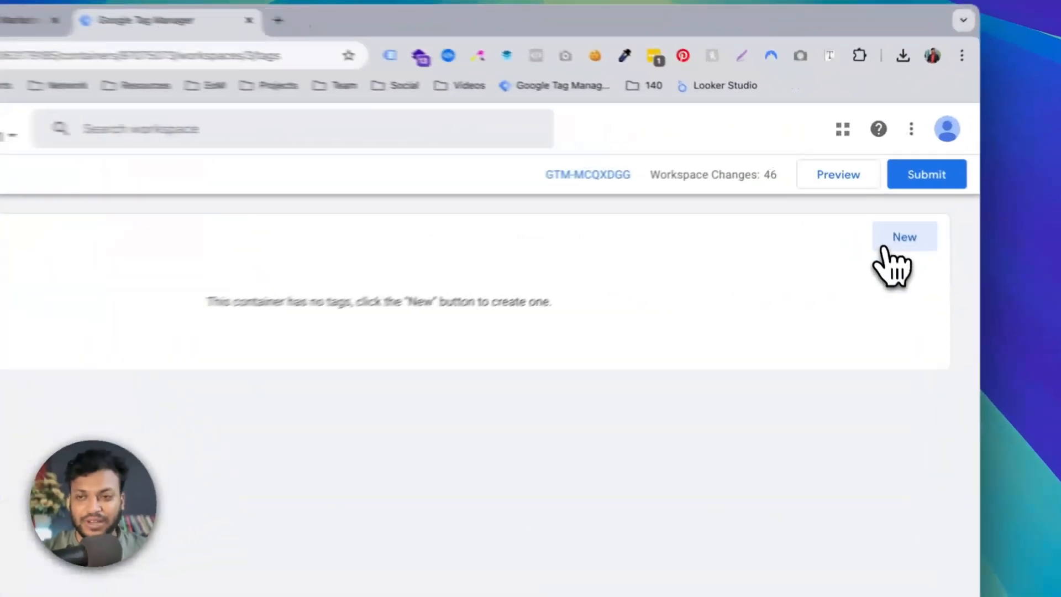
{"action": "left_click", "coordinate": [864, 197]}
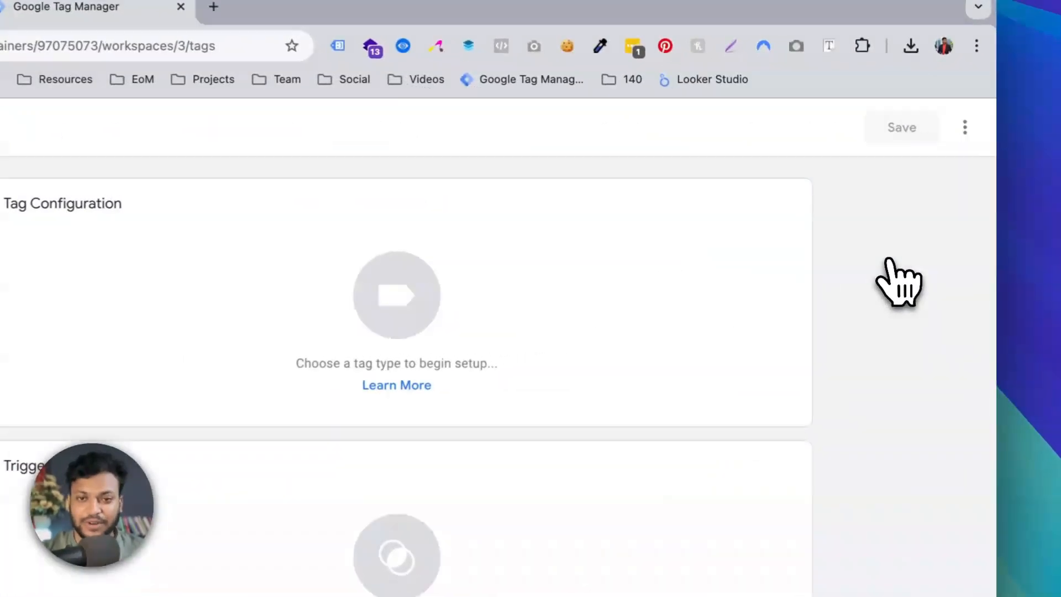
{"action": "left_click", "coordinate": [368, 264]}
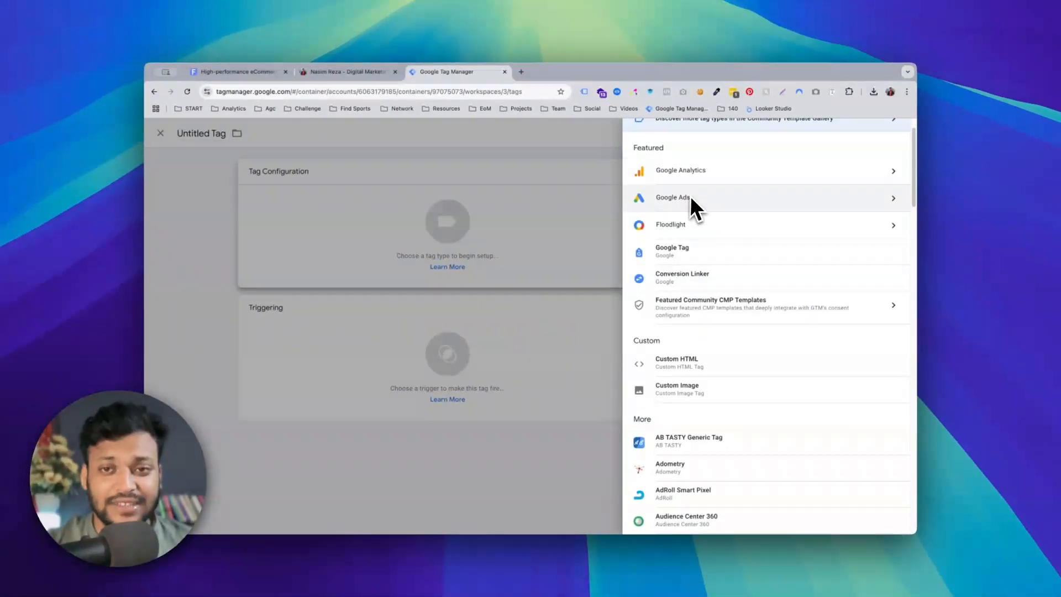
{"action": "scroll", "coordinate": [675, 275], "scroll_direction": "down", "scroll_amount": 2}
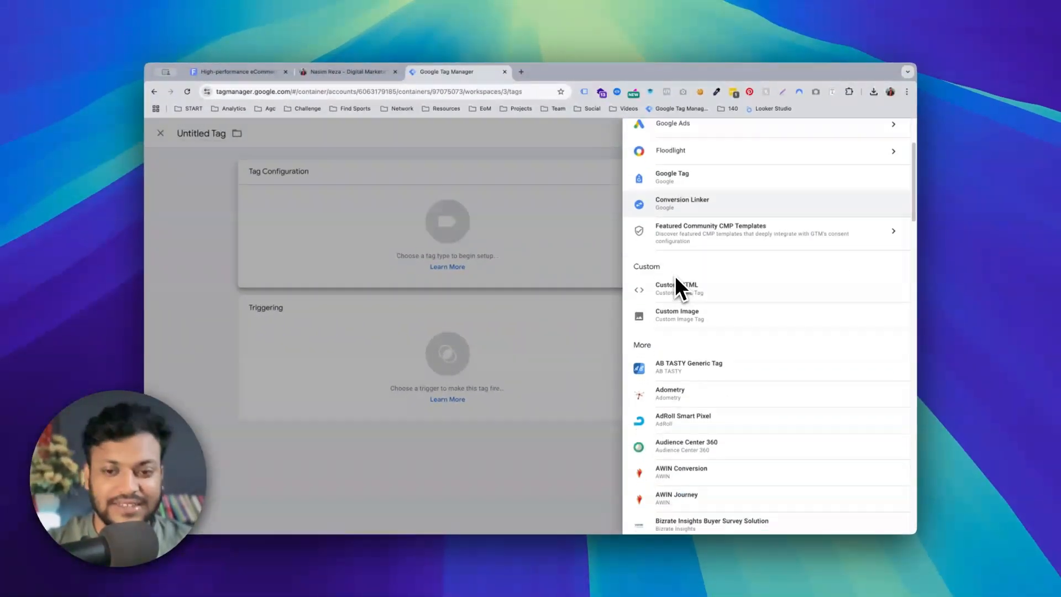
{"action": "scroll", "coordinate": [675, 275], "scroll_direction": "down", "scroll_amount": 2}
{"action": "scroll", "coordinate": [674, 275], "scroll_direction": "down", "scroll_amount": 6}
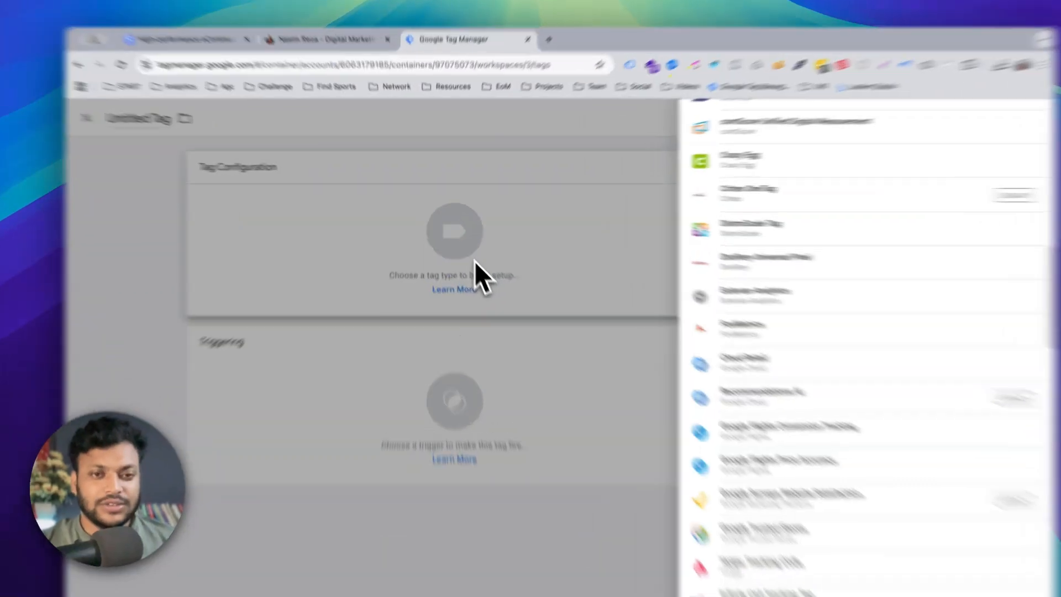
{"action": "left_click", "coordinate": [463, 244]}
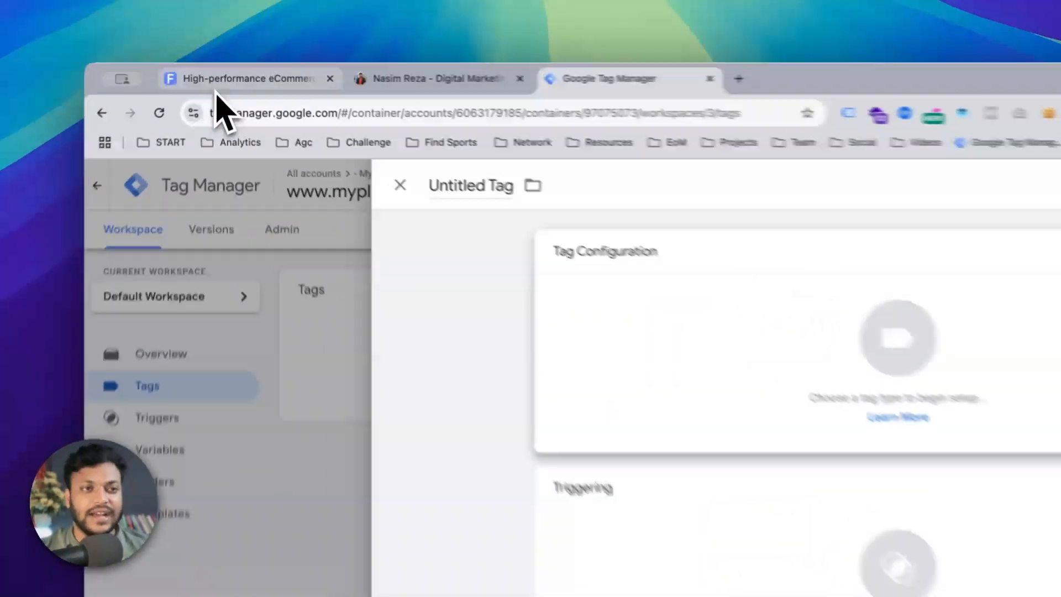
Look through the digital marketer's website including its "Let's work together" section, and return to the Funnelish homepage.
{"action": "left_click", "coordinate": [221, 71]}
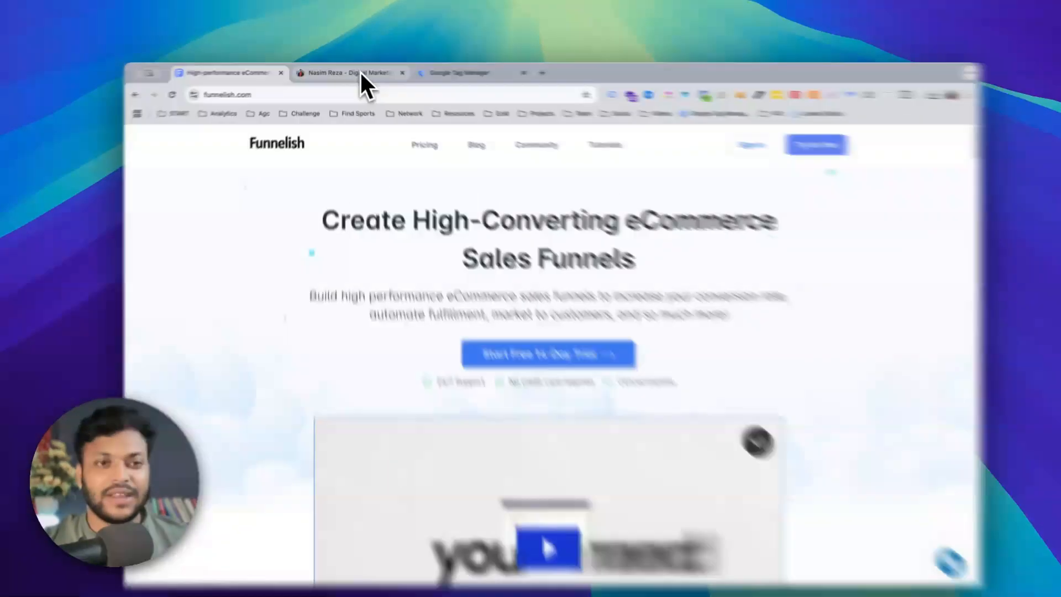
{"action": "left_click", "coordinate": [358, 71]}
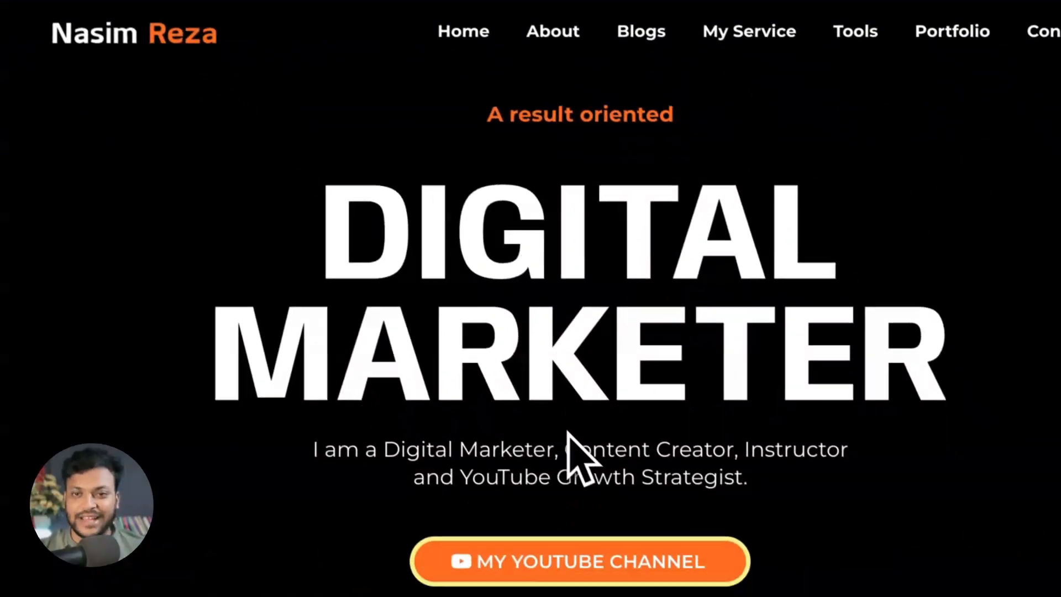
{"action": "scroll", "coordinate": [563, 425], "scroll_direction": "down", "scroll_amount": 15}
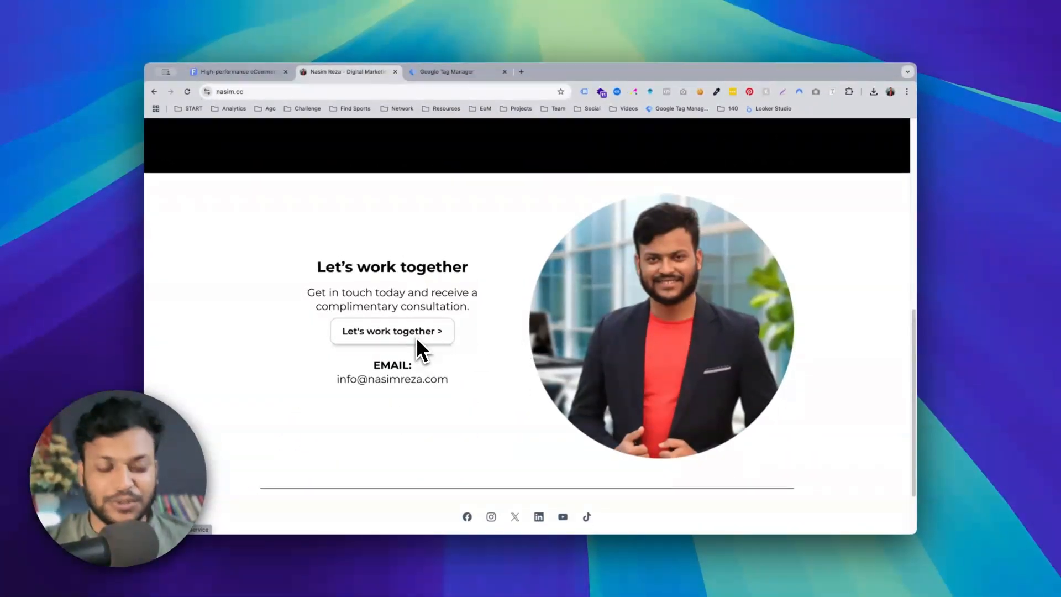
{"action": "scroll", "coordinate": [470, 320], "scroll_direction": "down", "scroll_amount": 2}
{"action": "scroll", "coordinate": [470, 320], "scroll_direction": "up", "scroll_amount": 10}
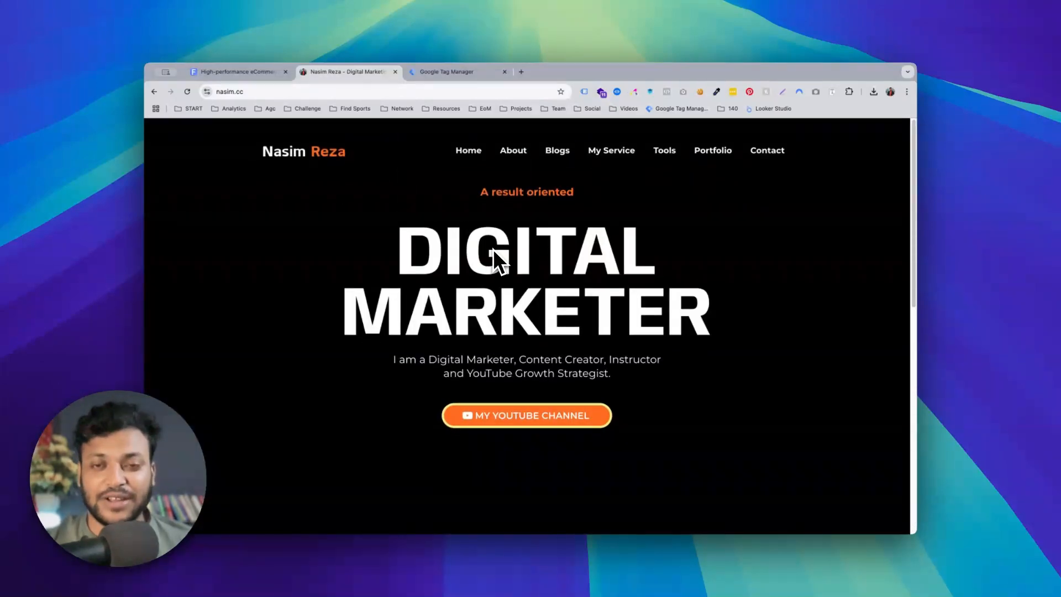
{"action": "scroll", "coordinate": [493, 248], "scroll_direction": "down", "scroll_amount": 5}
{"action": "scroll", "coordinate": [493, 248], "scroll_direction": "up", "scroll_amount": 5}
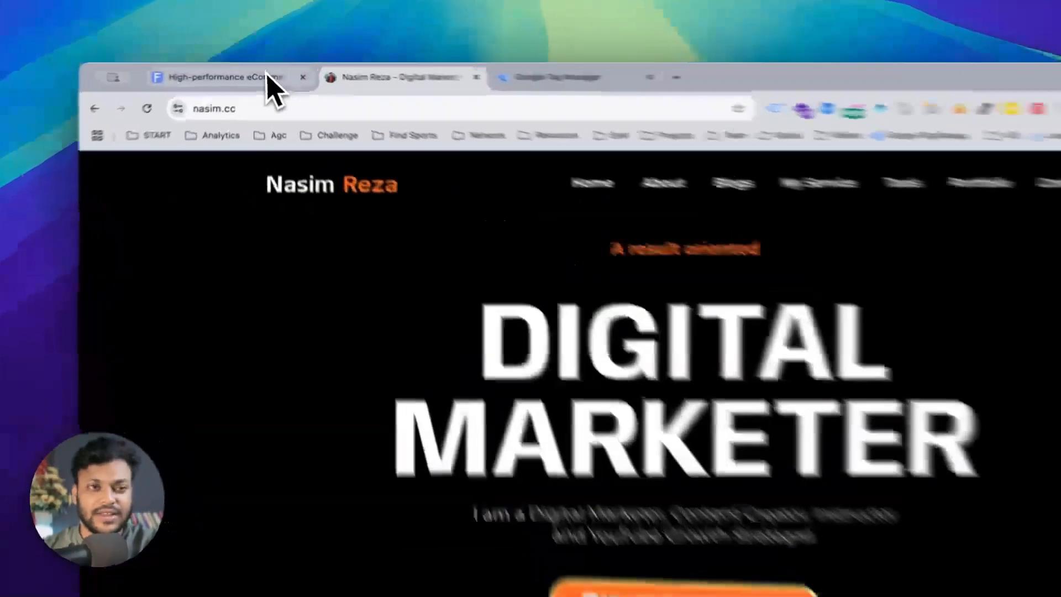
{"action": "left_click", "coordinate": [266, 72]}
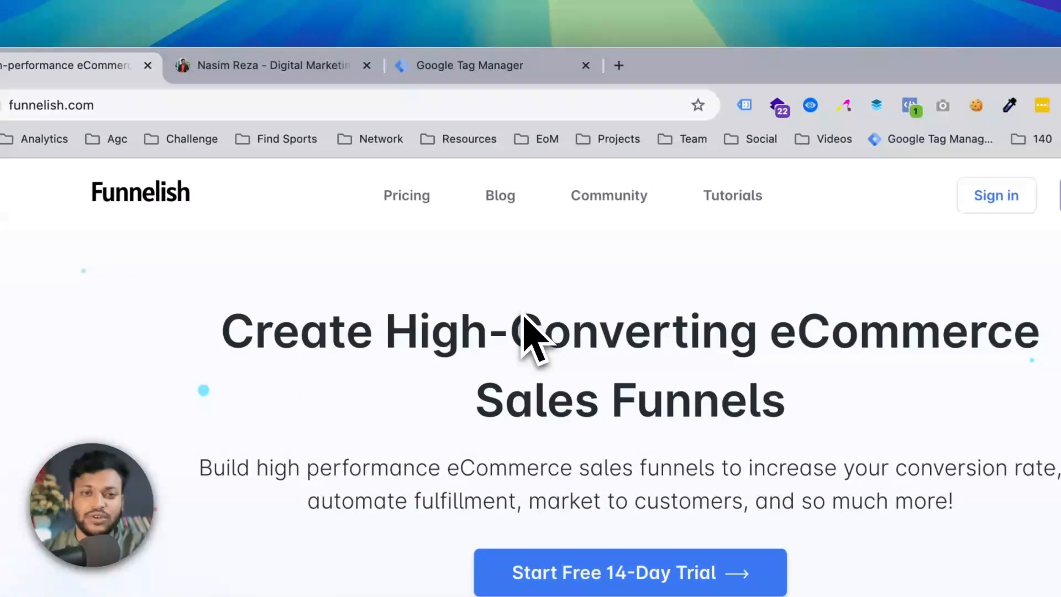